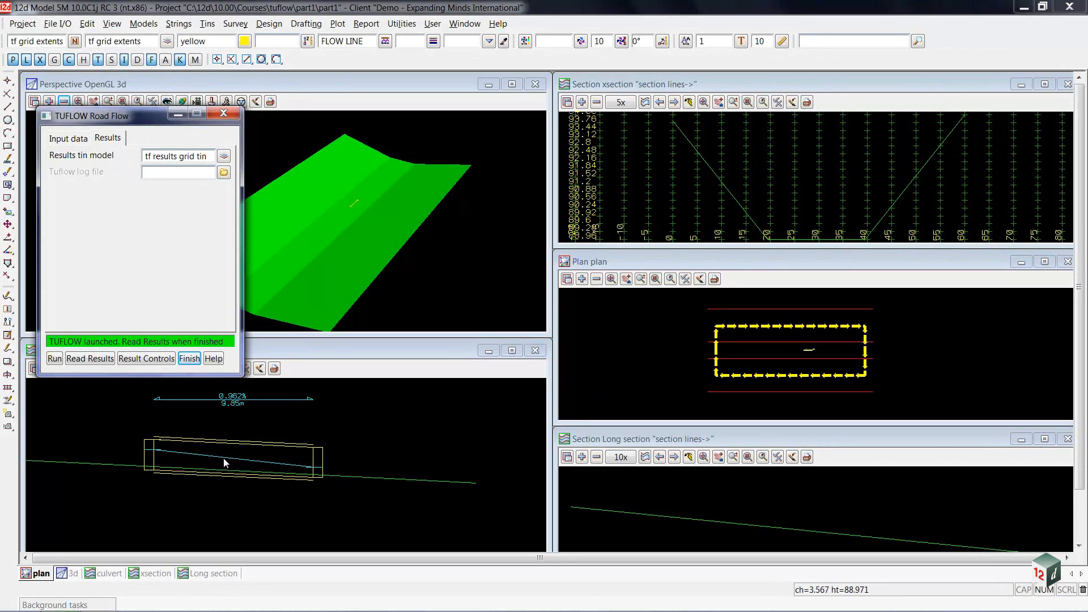
# - Read the TUFLOW results using RoadTUFLOW.tlf as the Tuflow log file
pyautogui.click(88, 359)
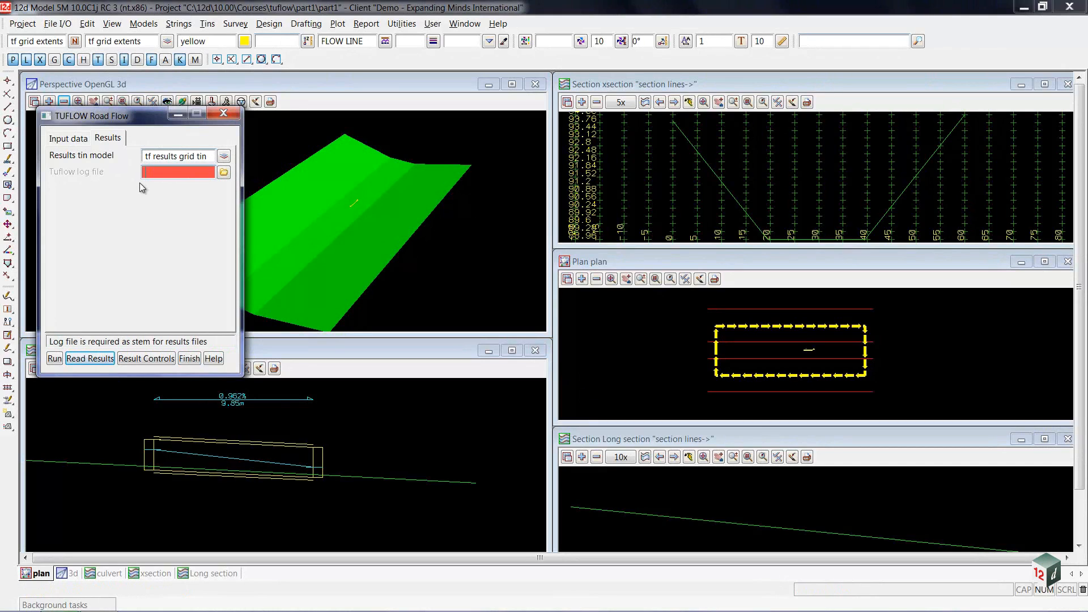
pyautogui.click(224, 173)
pyautogui.click(261, 207)
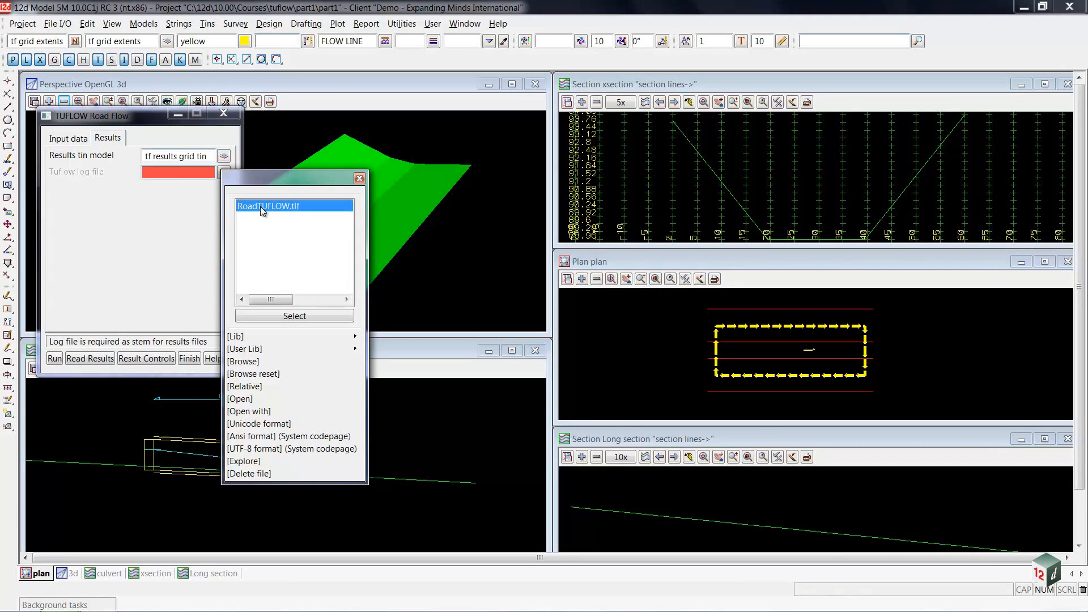
pyautogui.doubleClick(261, 206)
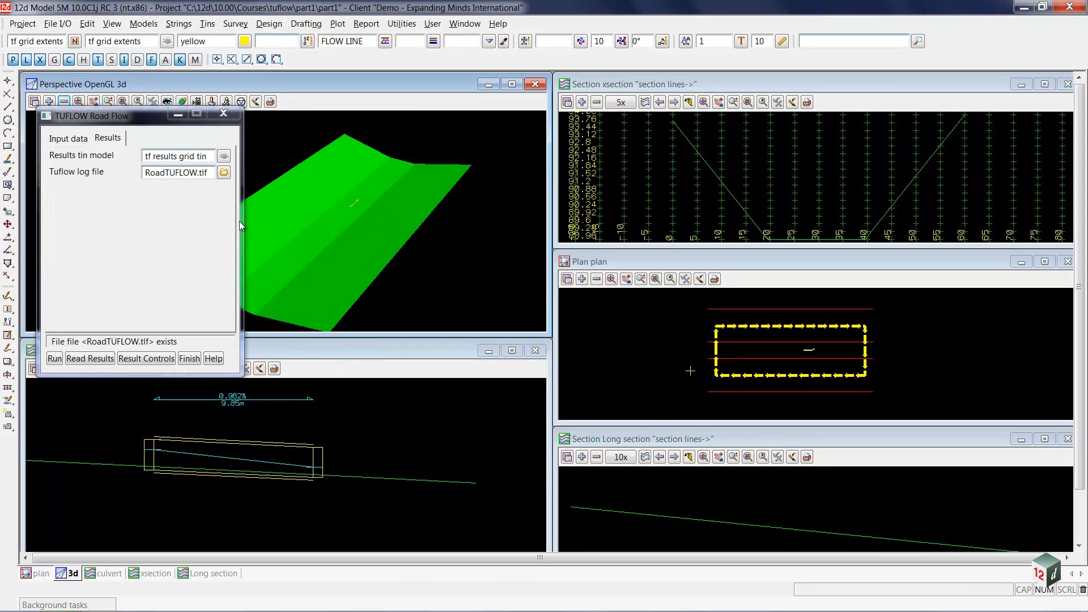
pyautogui.click(99, 359)
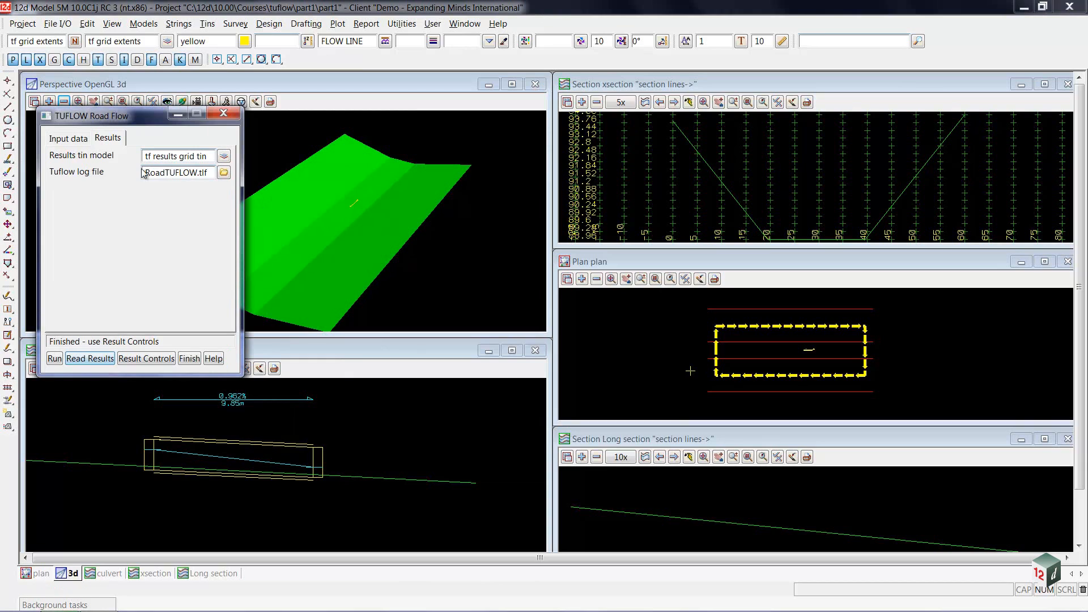
# - Maximize the 3D perspective view and add the tf results grid tin model to it
pyautogui.moveTo(142, 169); pyautogui.dragTo(140, 371)
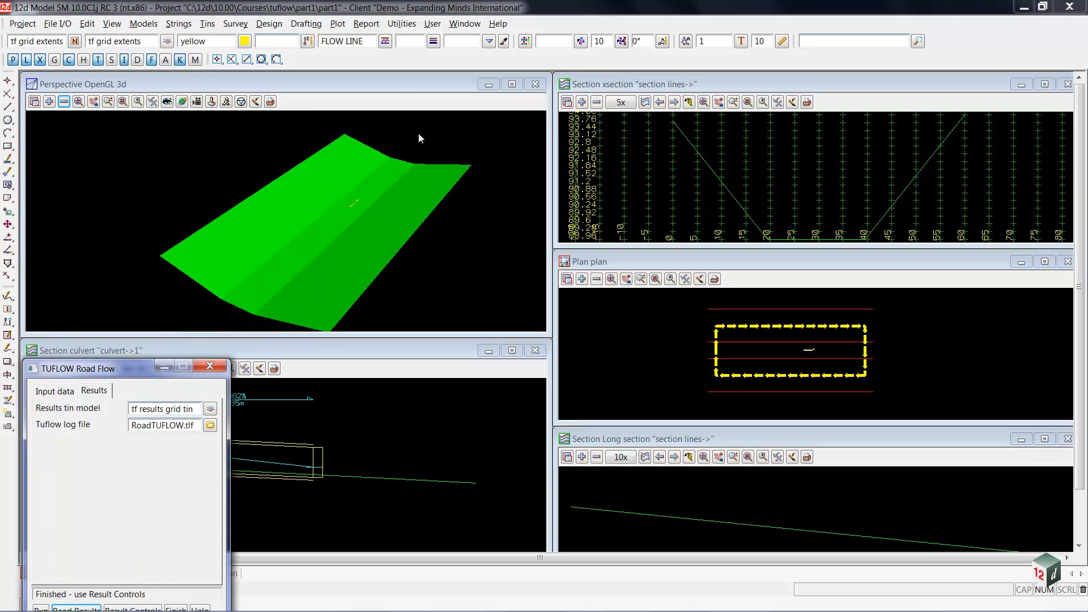
pyautogui.click(511, 84)
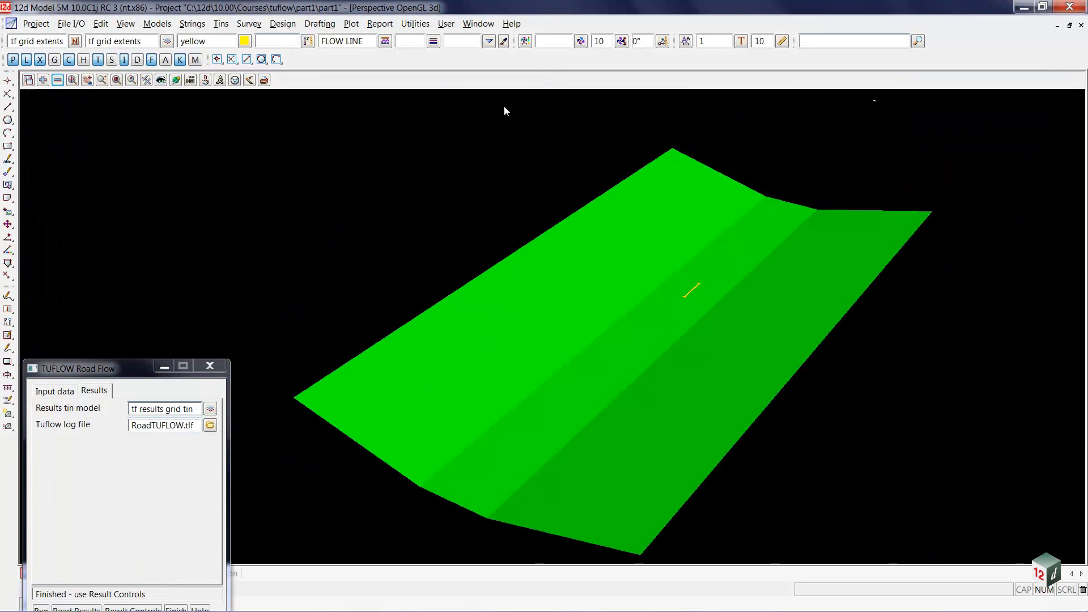
pyautogui.click(43, 80)
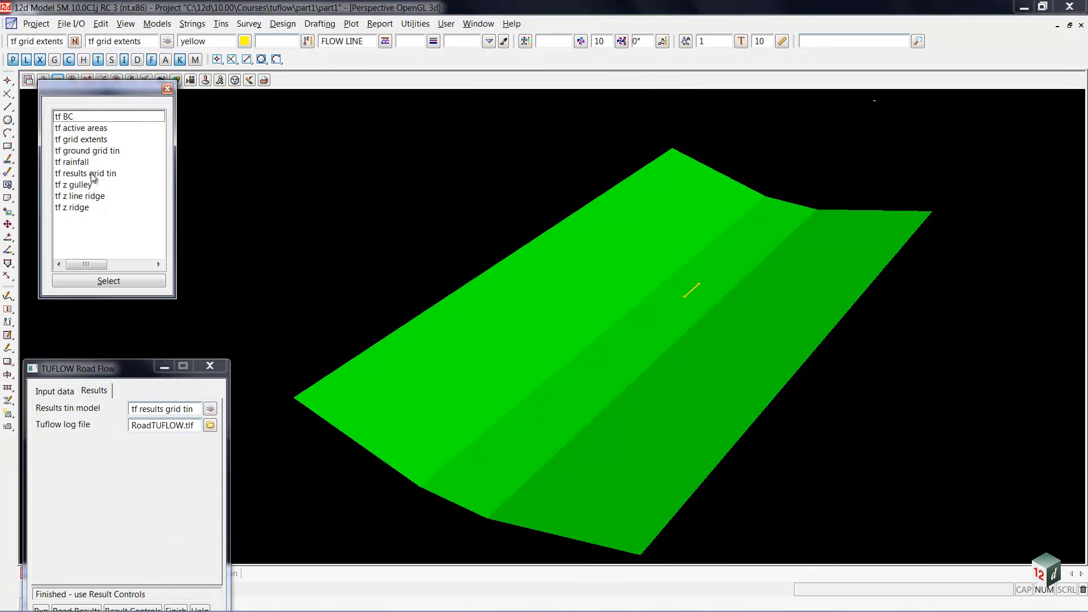
pyautogui.click(92, 174)
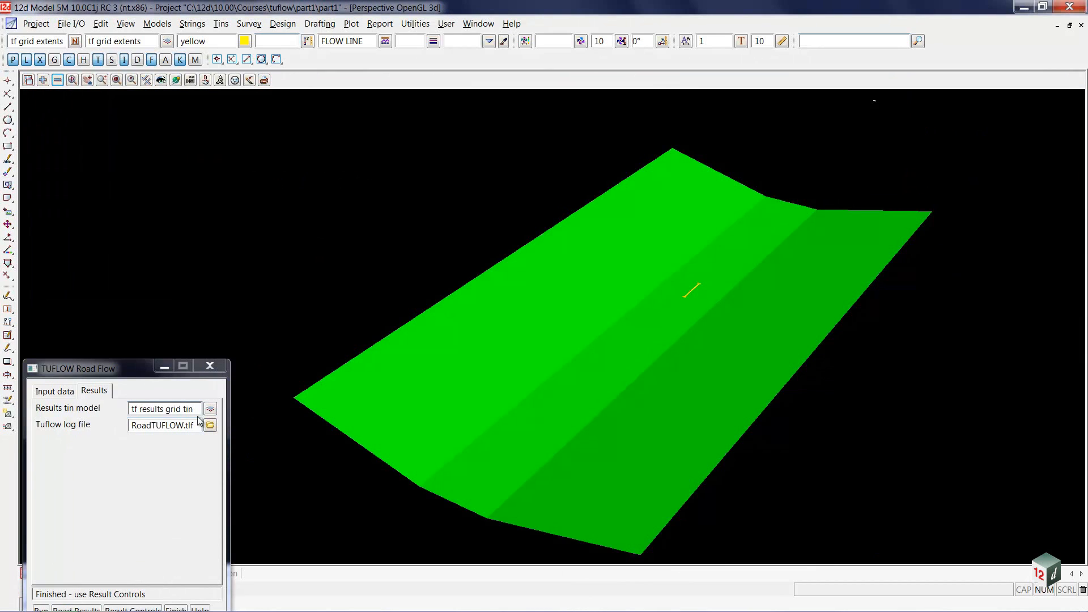
pyautogui.click(111, 412)
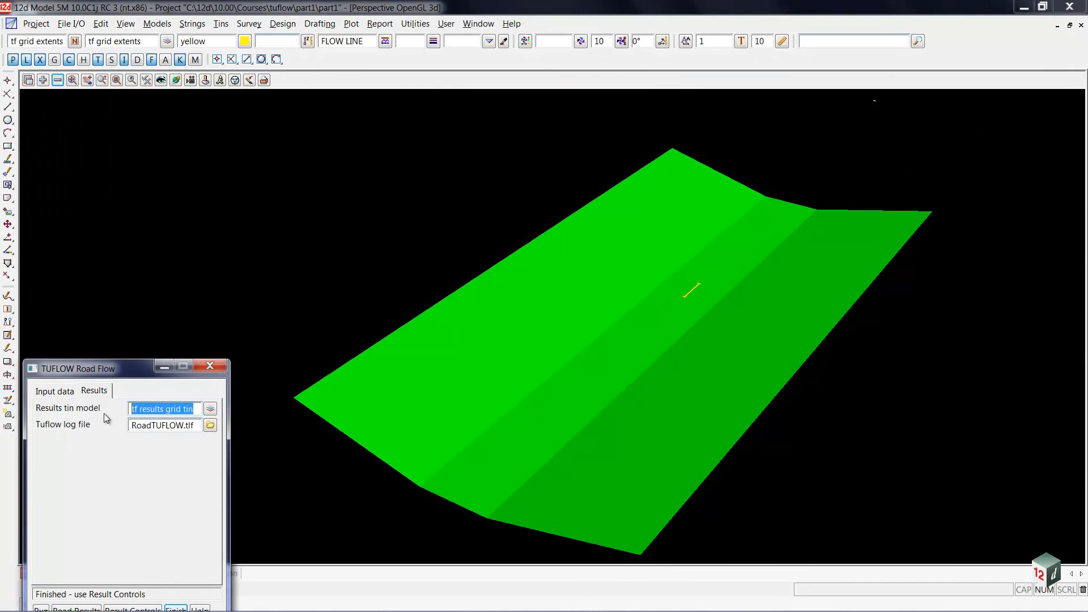
pyautogui.click(636, 322)
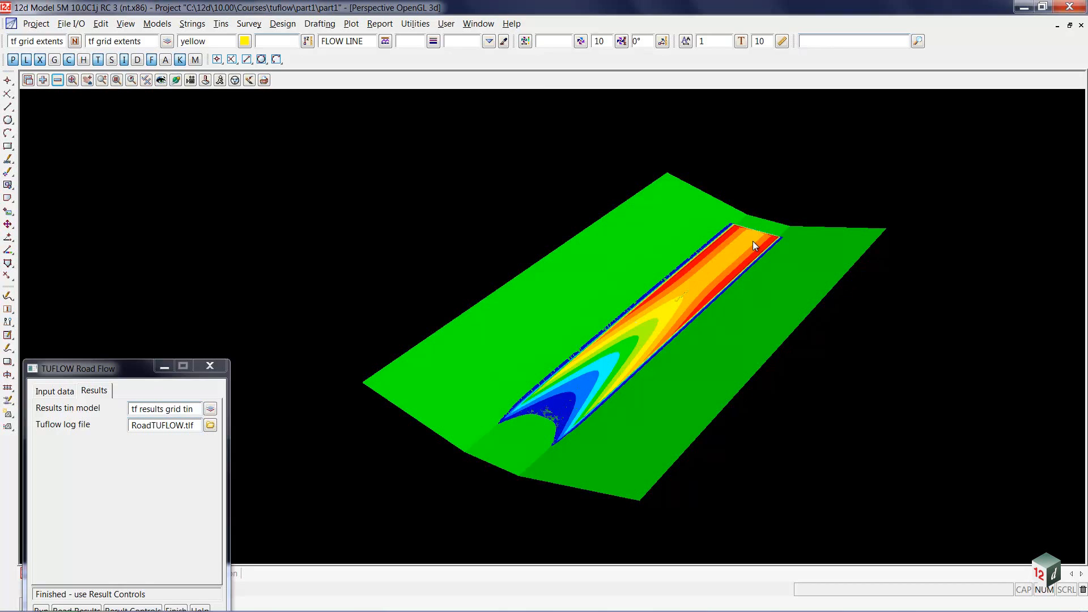
# - Restore the perspective view's size, maximize the plan view and add the tf results grid tin model to it
pyautogui.click(1070, 25)
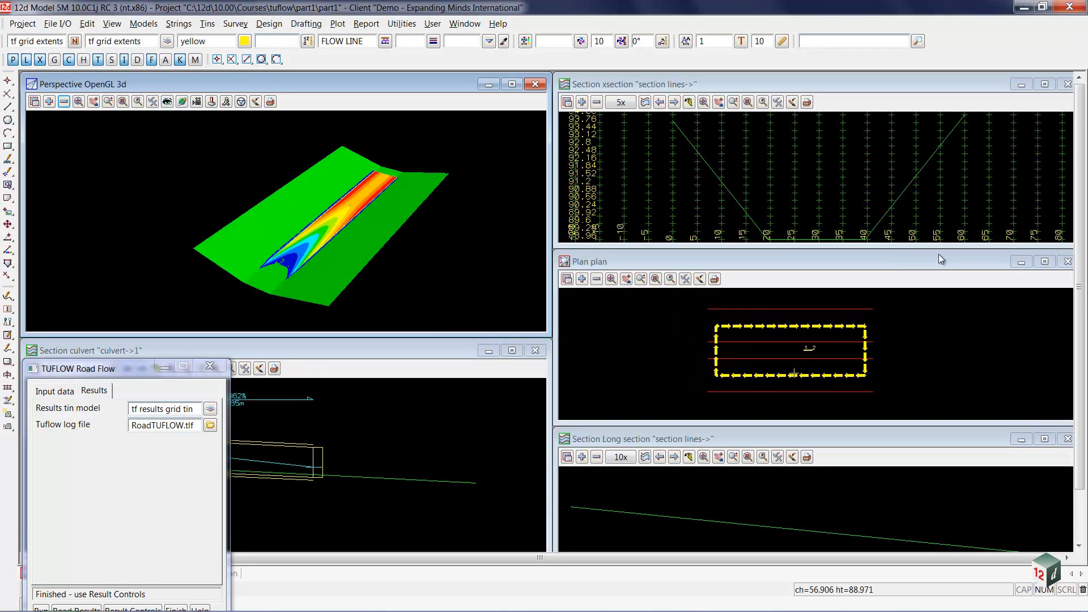
pyautogui.click(1045, 262)
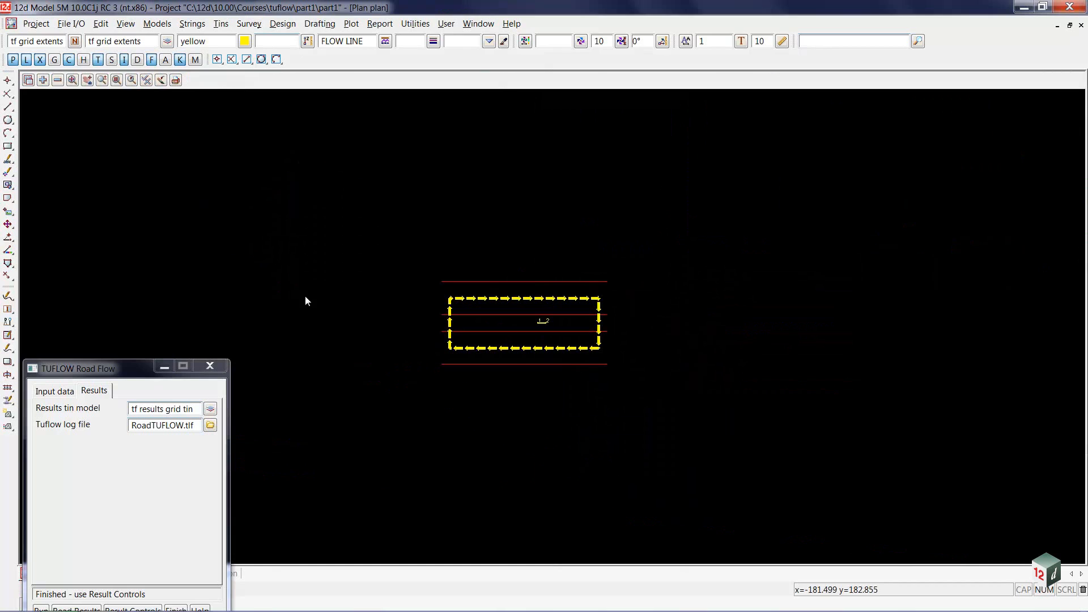
pyautogui.click(43, 83)
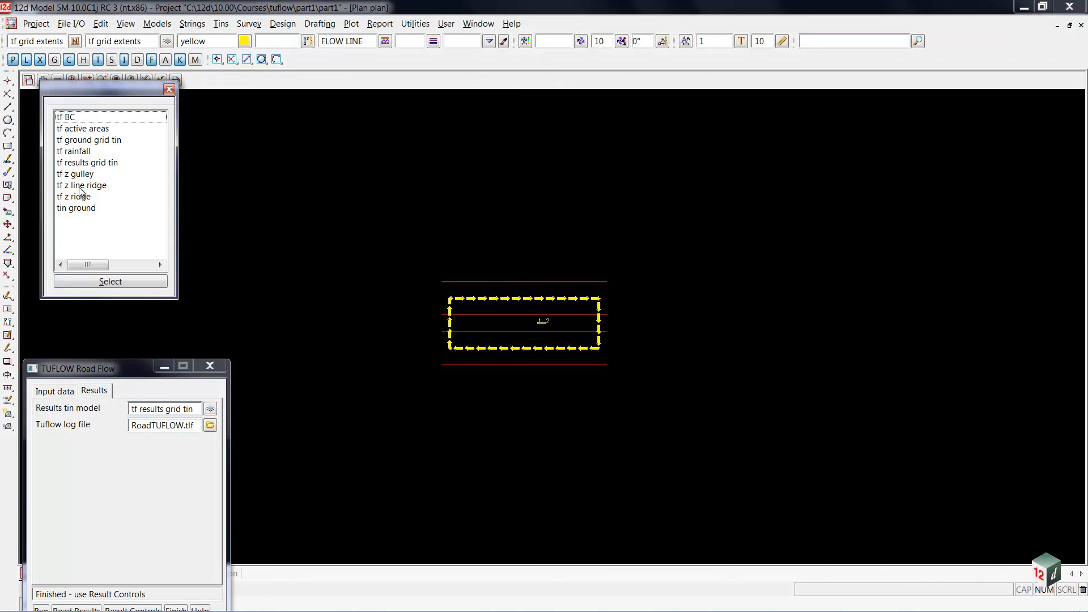
pyautogui.doubleClick(82, 162)
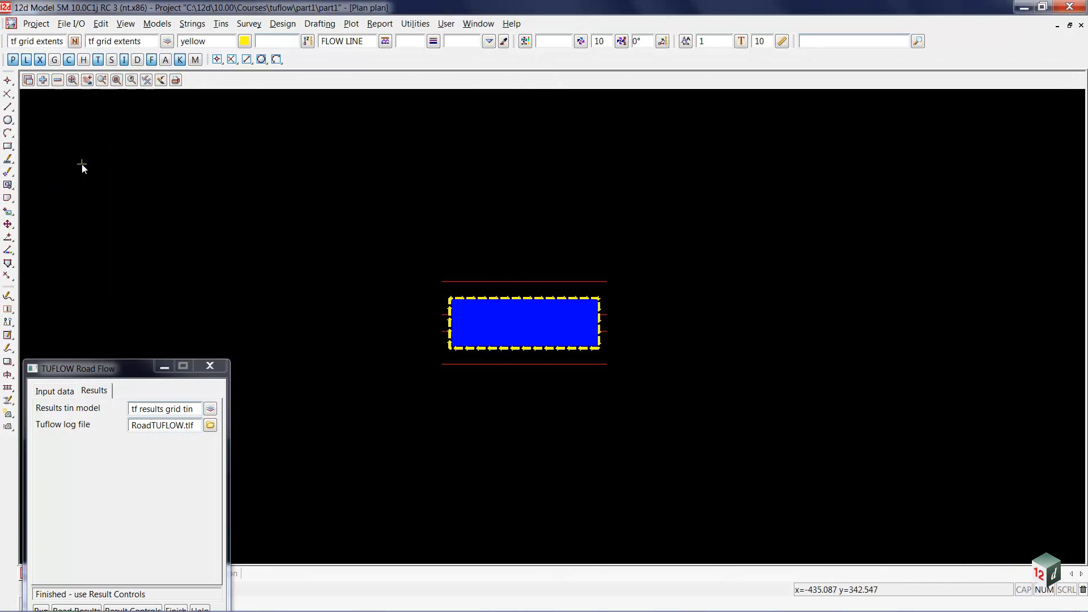
# - Turn on tin contours for the results grid in the plan view
pyautogui.scroll(1, 521, 327)
pyautogui.scroll(3, 520, 324)
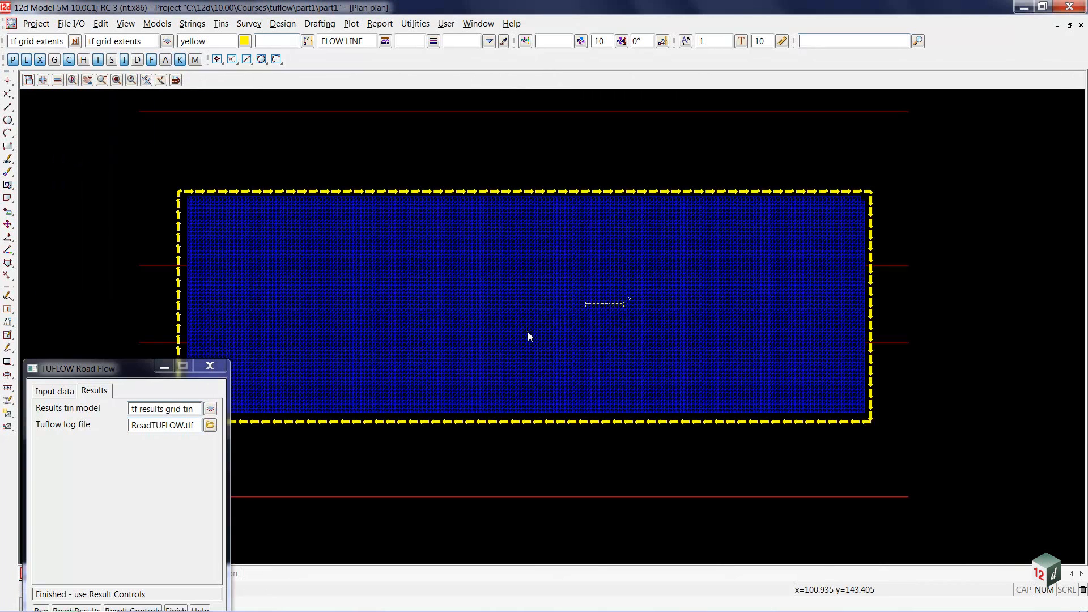
pyautogui.scroll(1, 528, 335)
pyautogui.scroll(1, 527, 335)
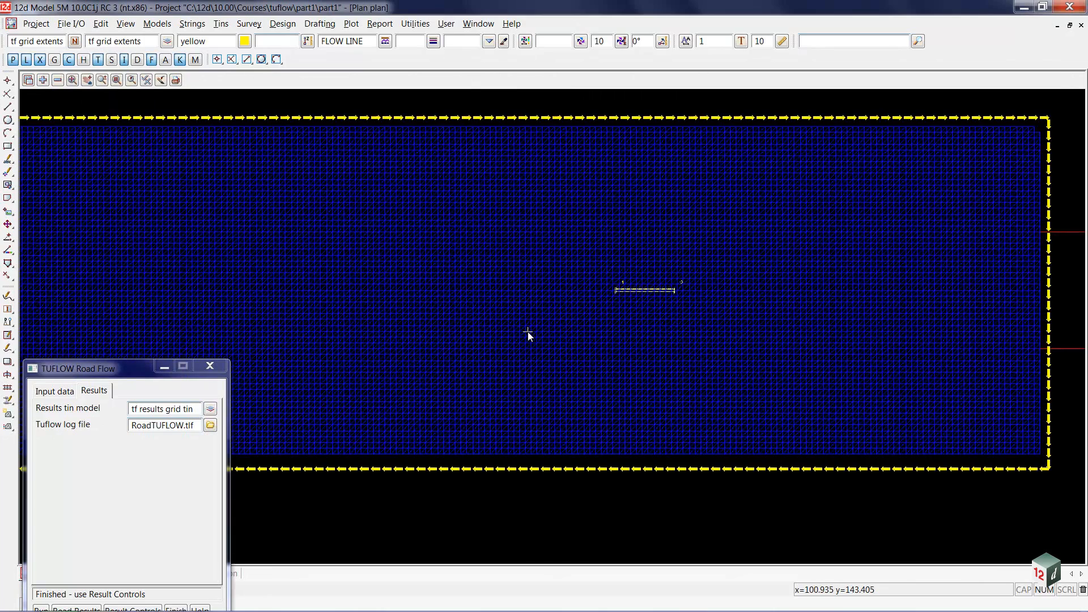
pyautogui.scroll(1, 528, 335)
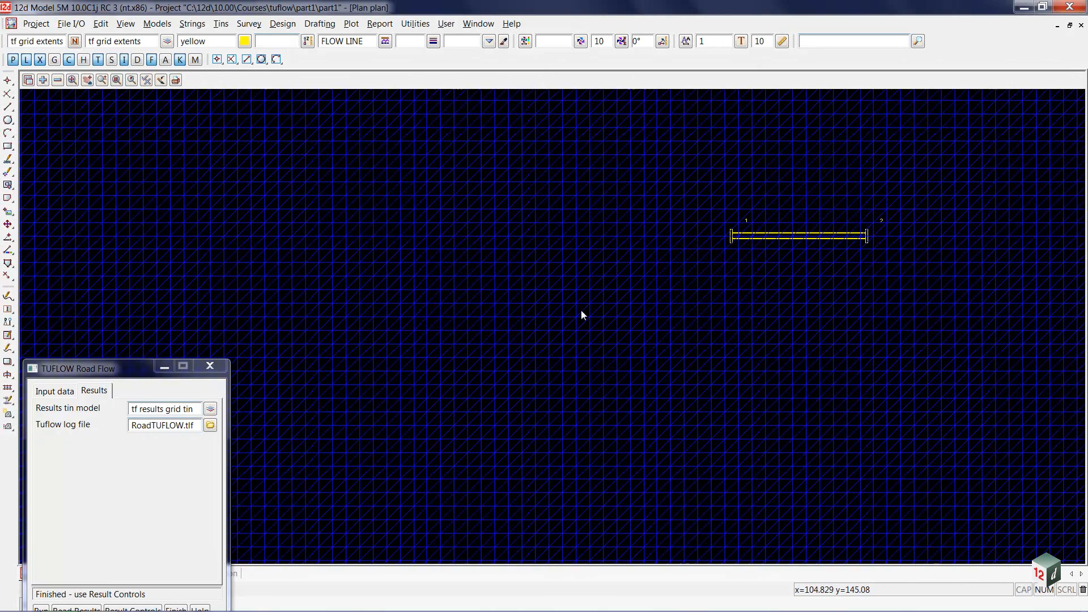
pyautogui.scroll(1, 581, 311)
pyautogui.scroll(1, 573, 298)
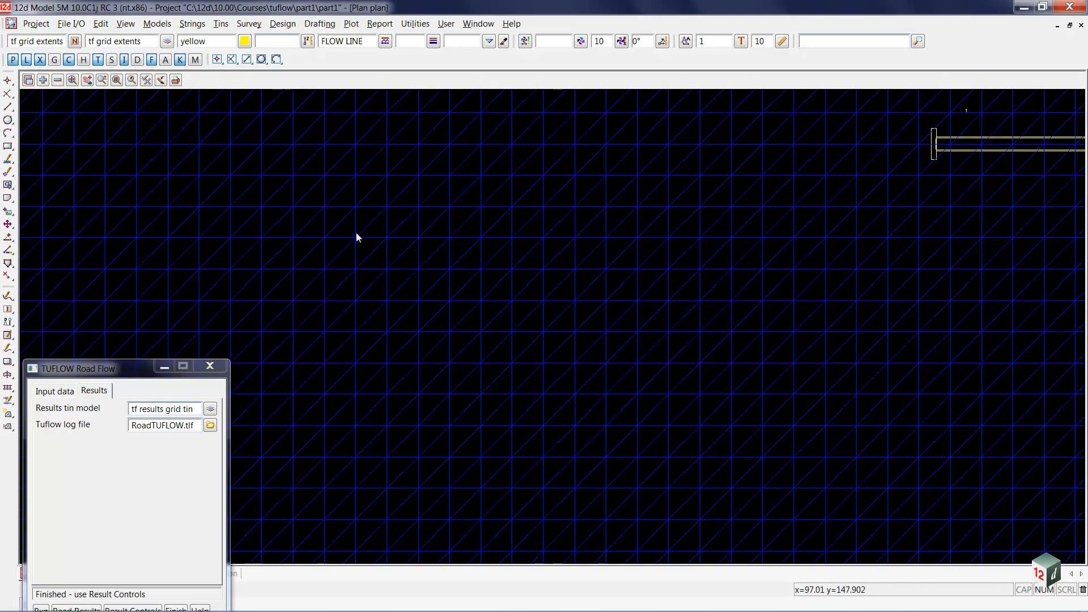
pyautogui.click(146, 80)
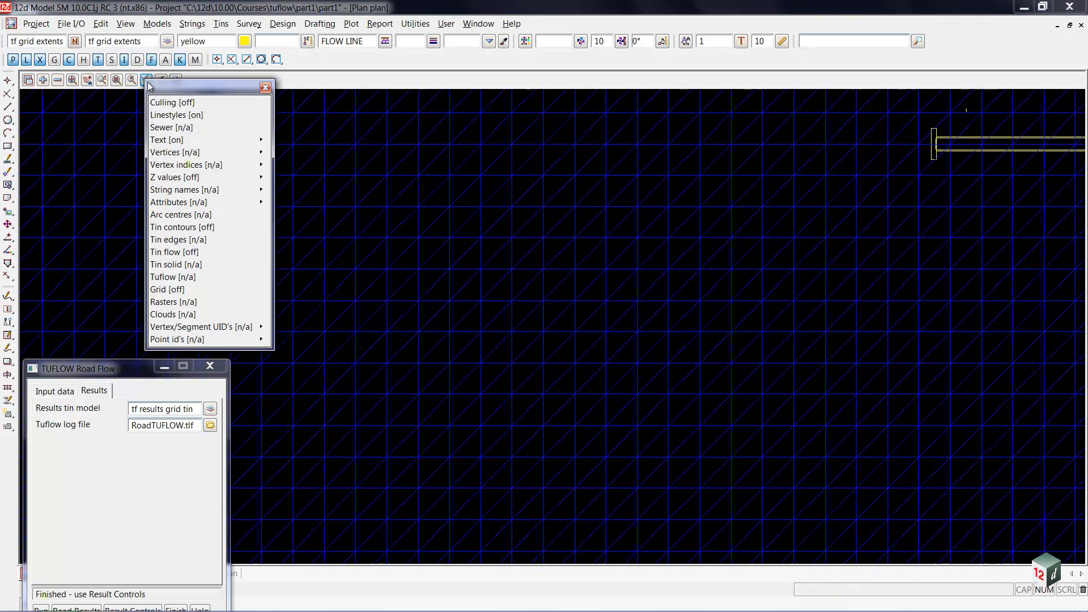
pyautogui.click(187, 227)
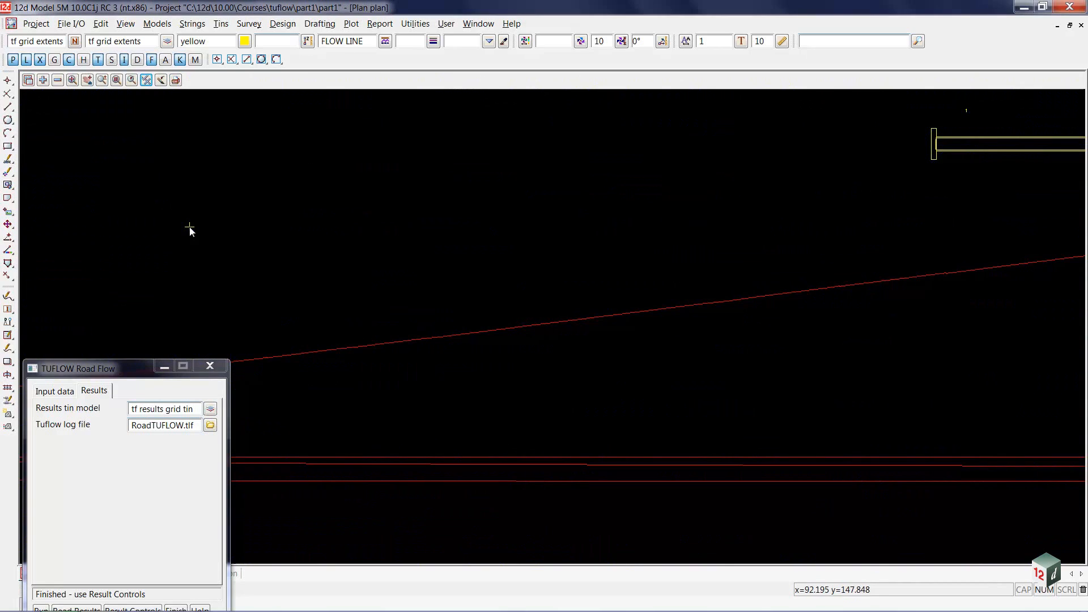
# - Set the plan view's tin contour increment to 0.002 and apply it to the results grid
pyautogui.scroll(-3, 554, 322)
pyautogui.scroll(-2, 554, 322)
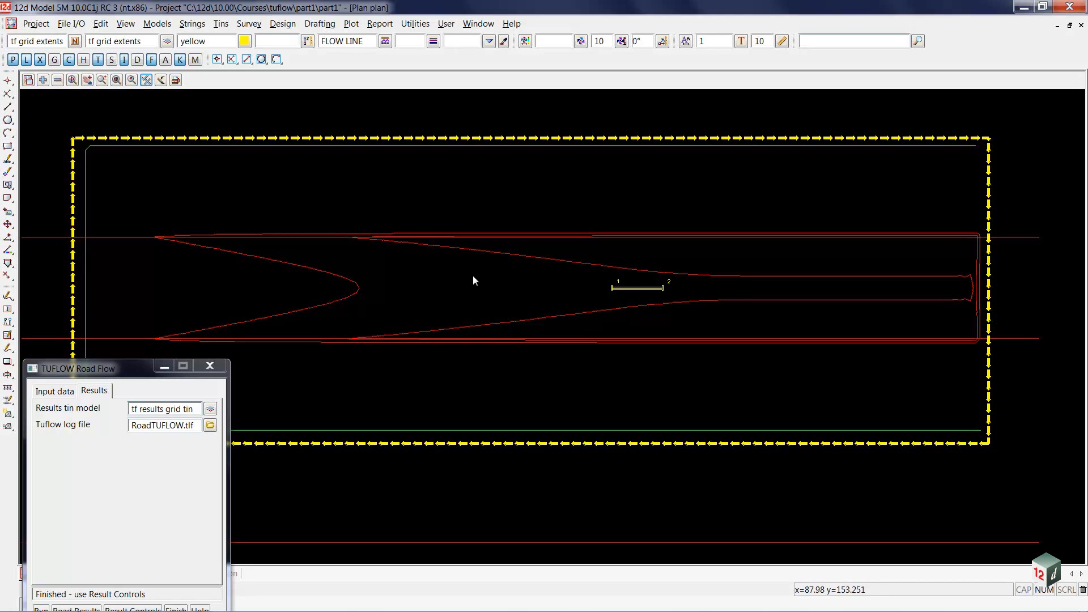
pyautogui.rightClick(342, 196)
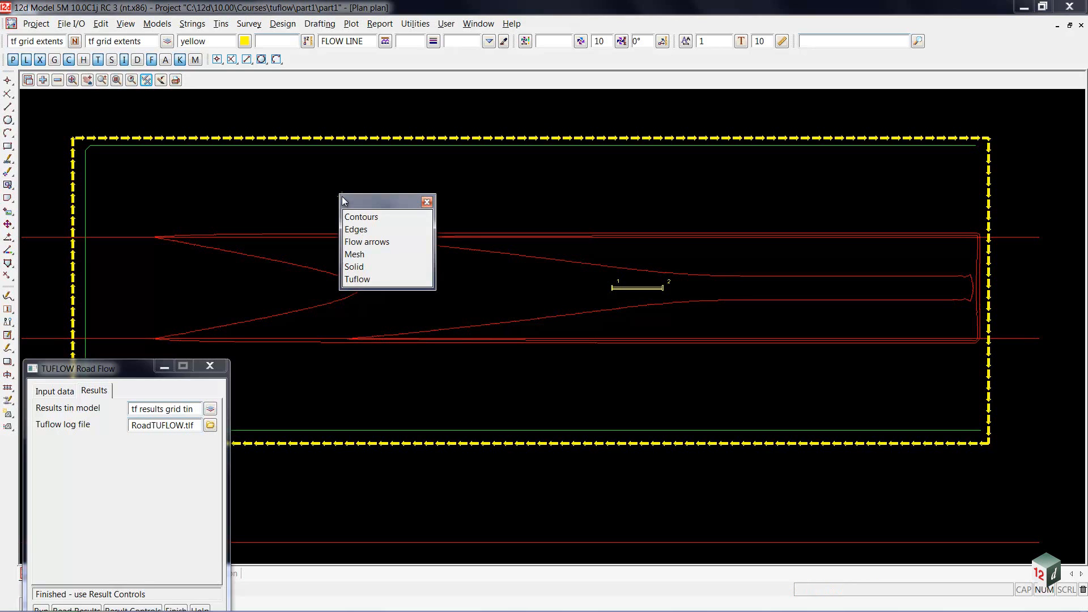
pyautogui.click(361, 218)
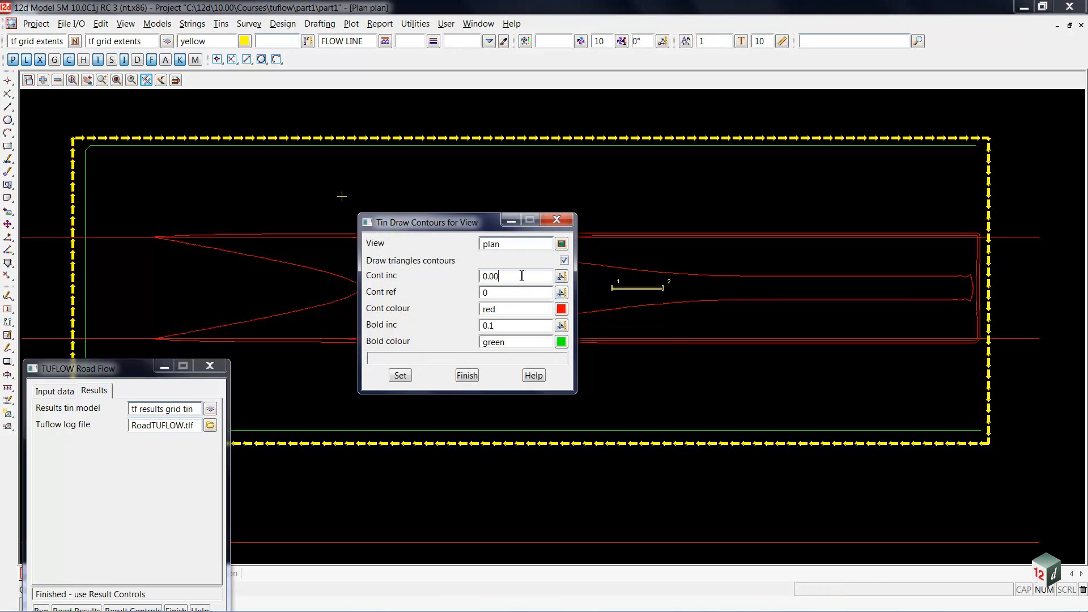
pyautogui.write('2')
pyautogui.click(395, 375)
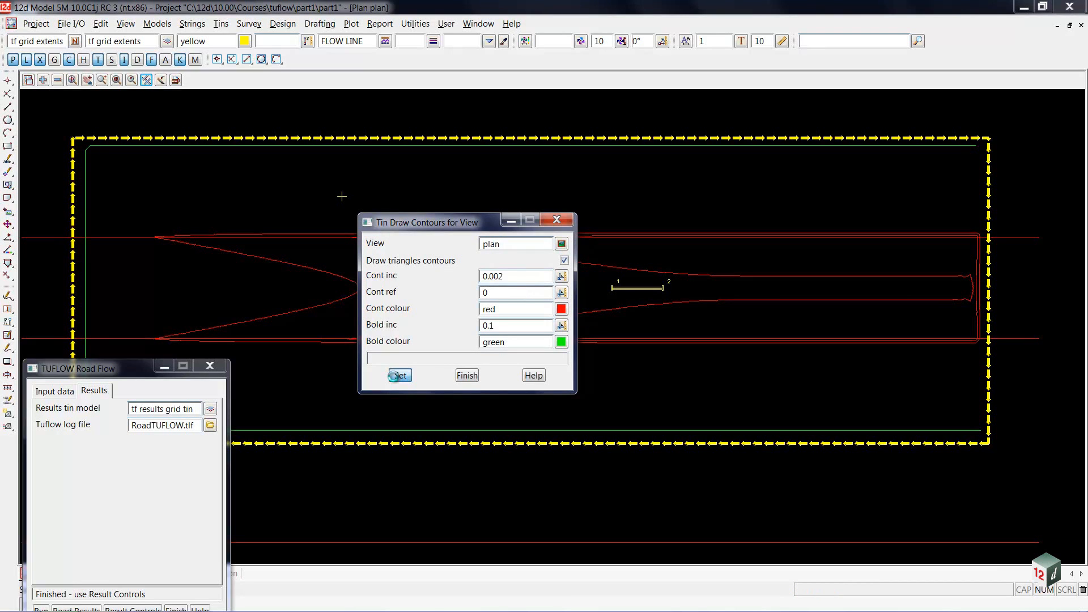
pyautogui.click(467, 376)
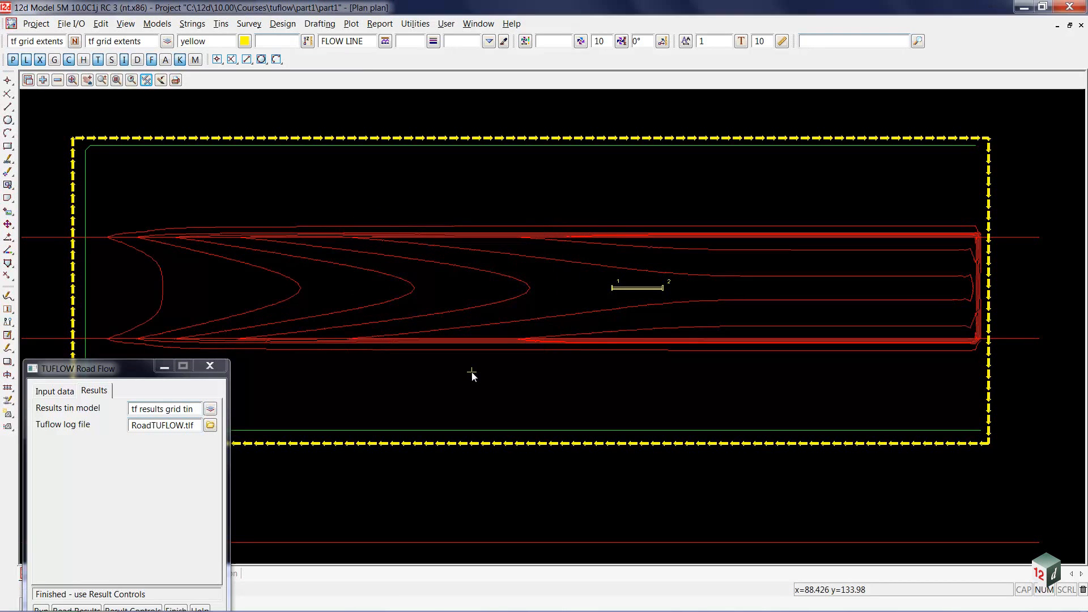